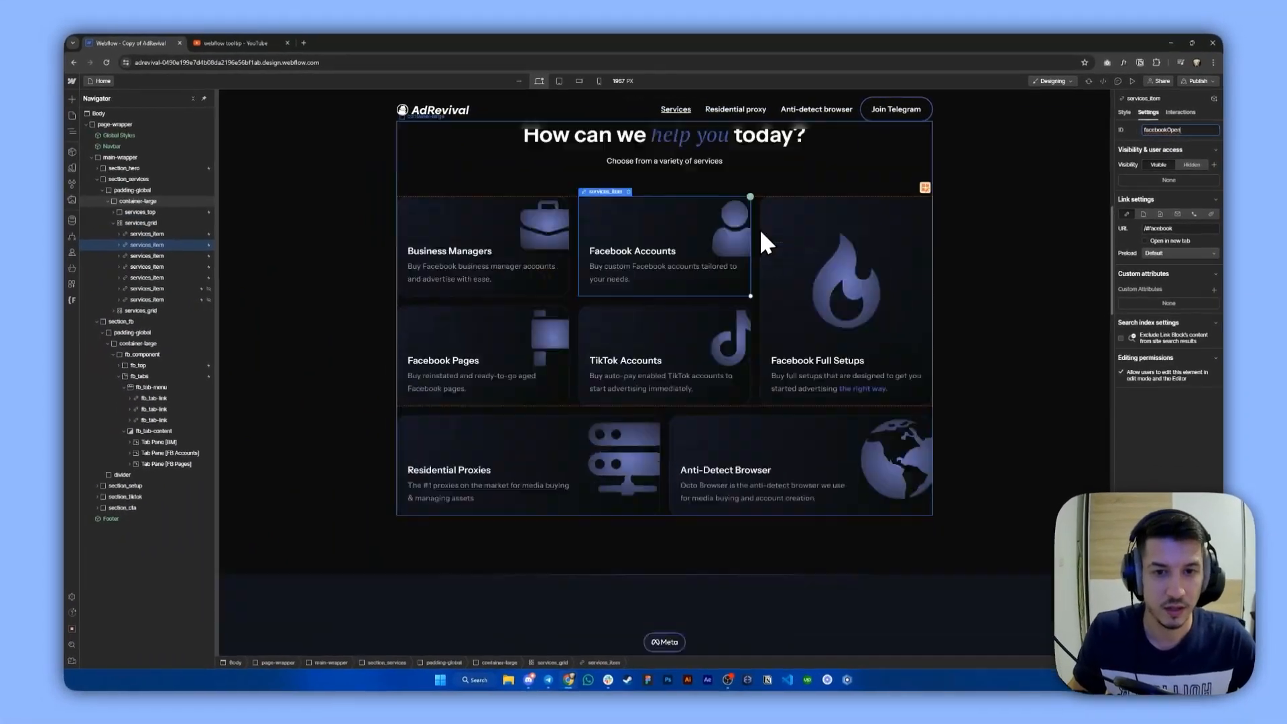
pyautogui.scroll(-5, 734, 207)
pyautogui.scroll(-3, 734, 206)
# - Give the FB Accounts tab link the ID facebookTab and section_fb the ID facebook
pyautogui.click(680, 365)
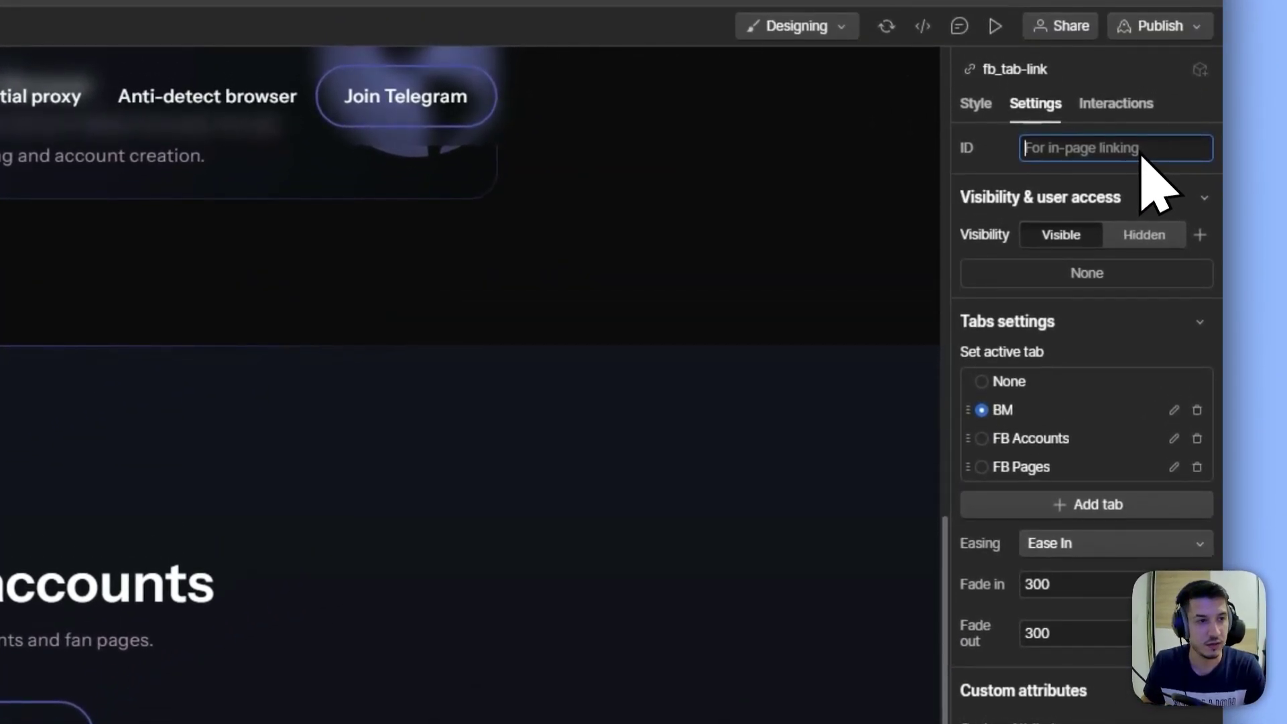
pyautogui.write('facebookTab')
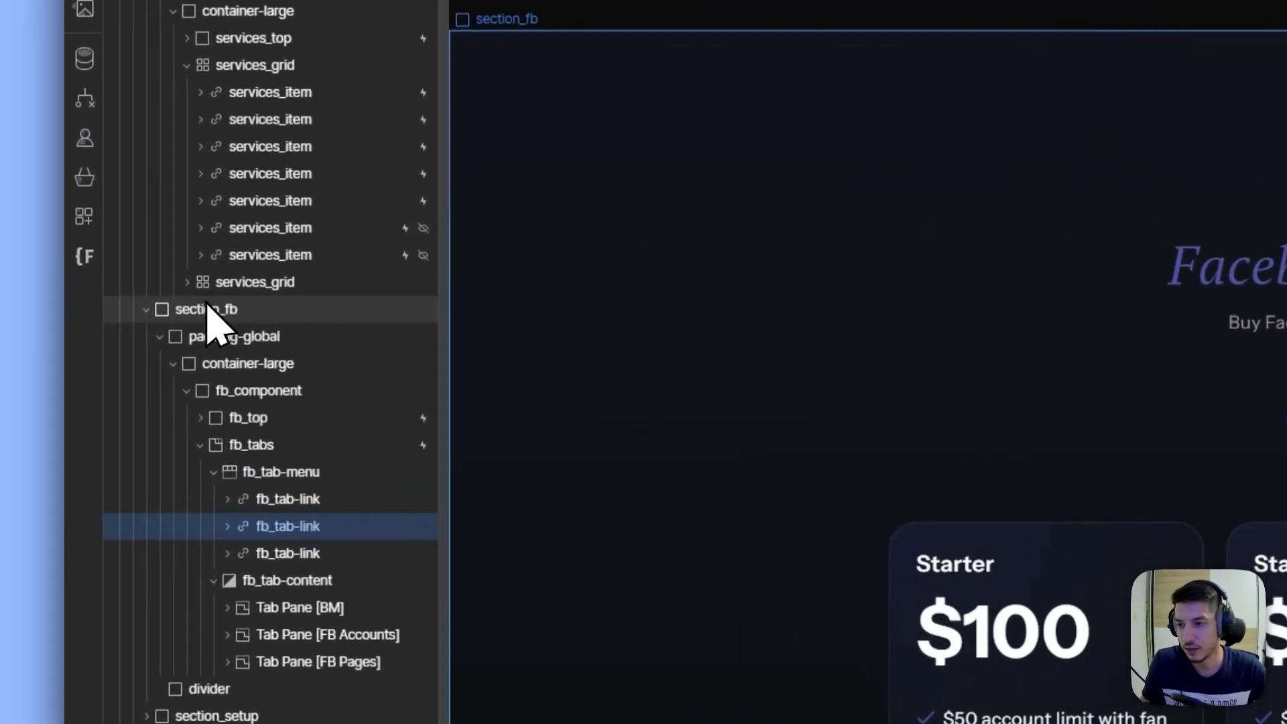
pyautogui.click(114, 321)
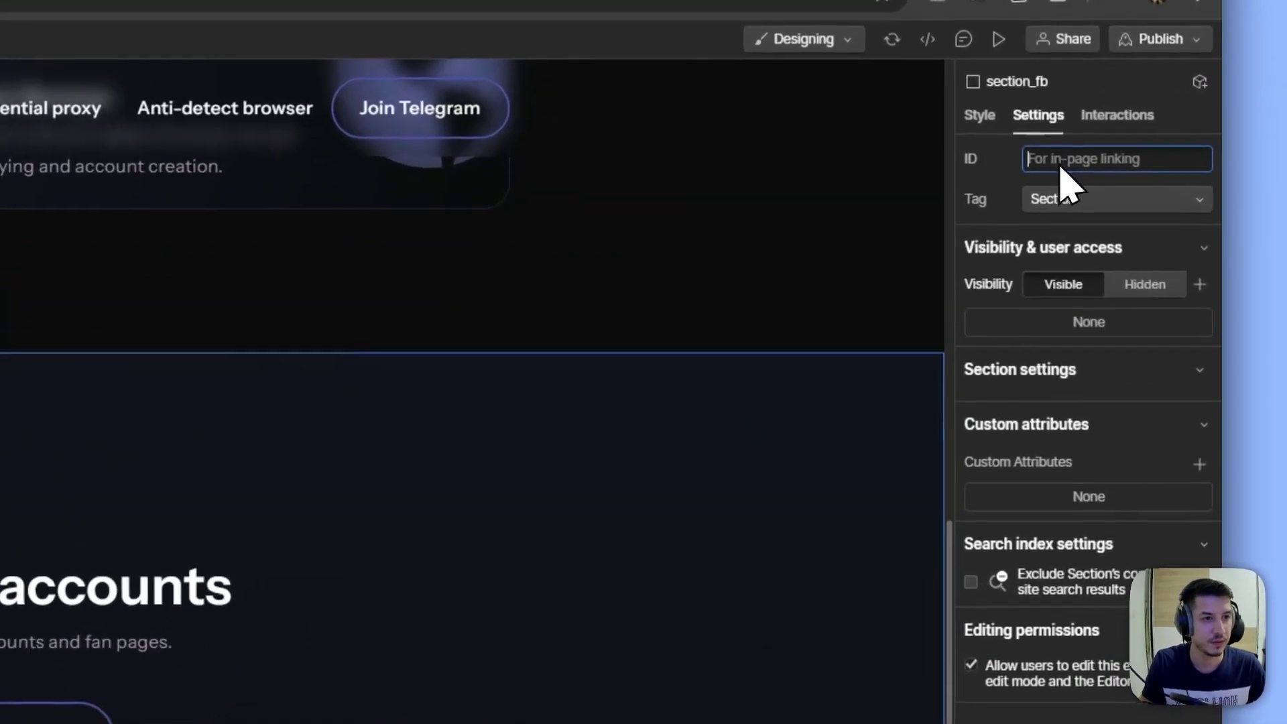
pyautogui.click(1162, 129)
pyautogui.write('facebook')
pyautogui.click(846, 204)
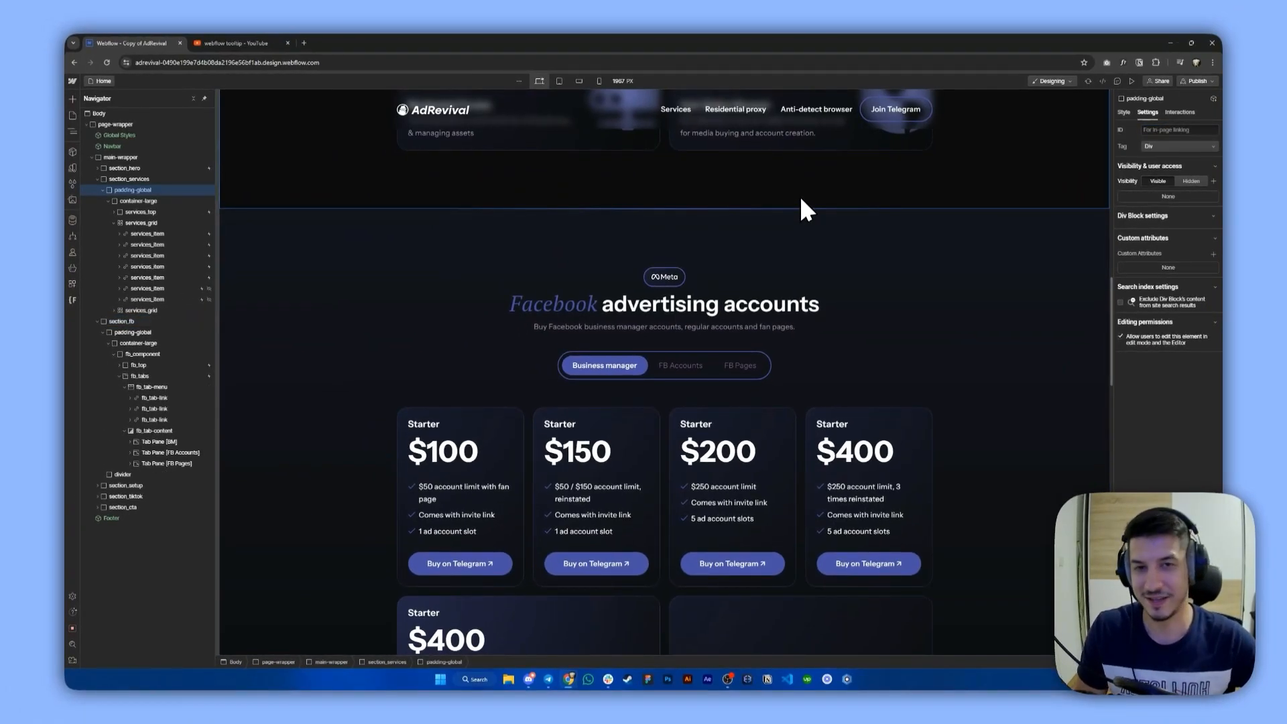
pyautogui.scroll(2, 800, 209)
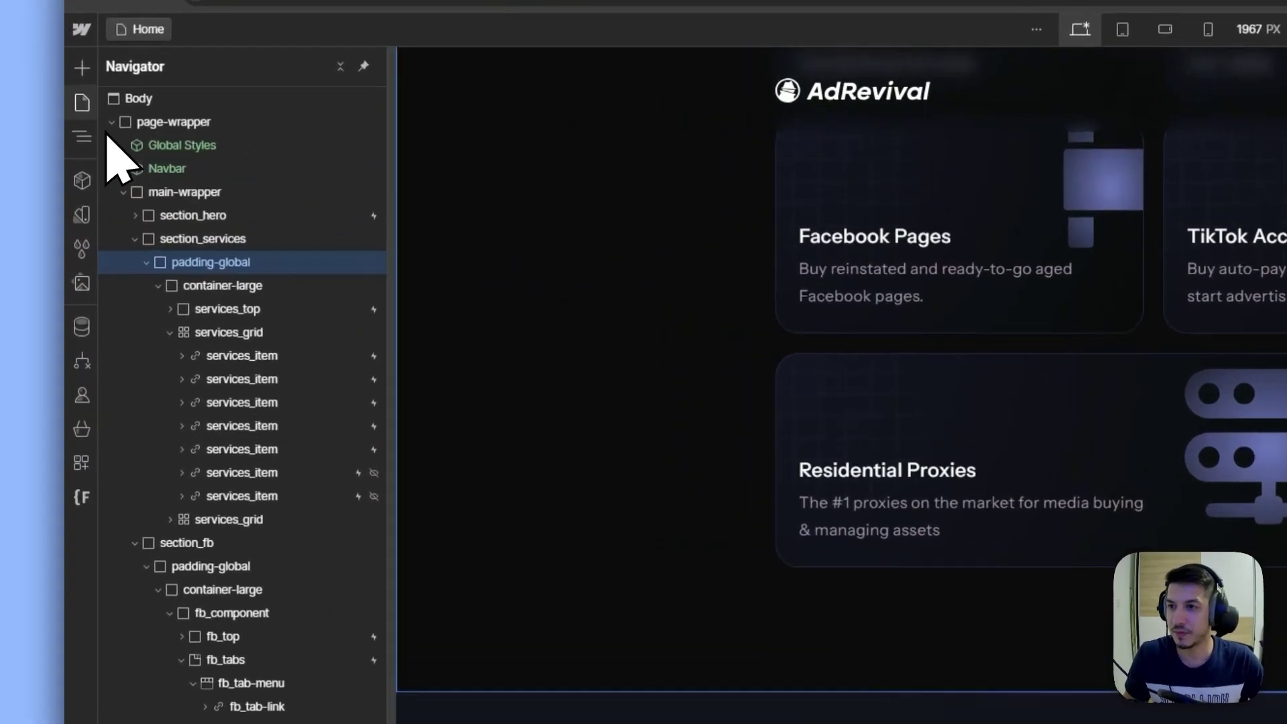
# - In the Home page's Before </body> script, replace the placeholders with facebookOpen and facebookTab
pyautogui.click(72, 115)
pyautogui.click(360, 246)
pyautogui.scroll(-5, 634, 403)
pyautogui.scroll(-5, 661, 383)
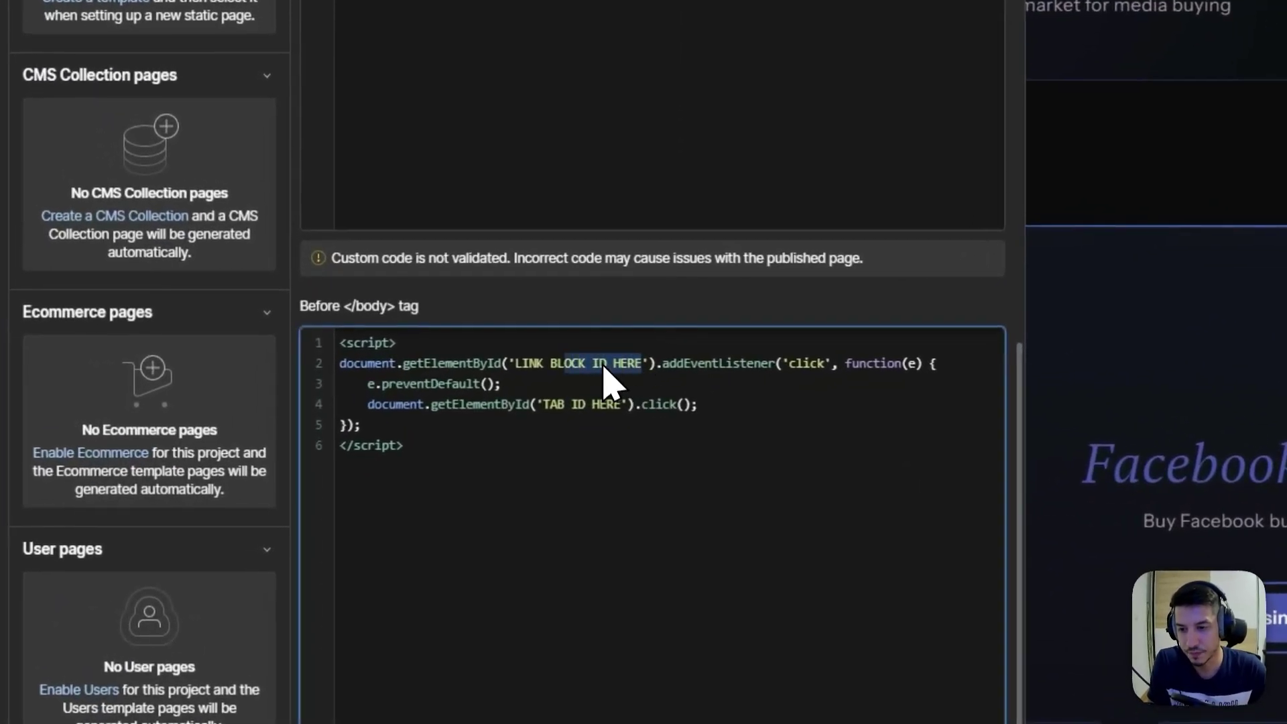
pyautogui.moveTo(336, 446); pyautogui.dragTo(285, 447)
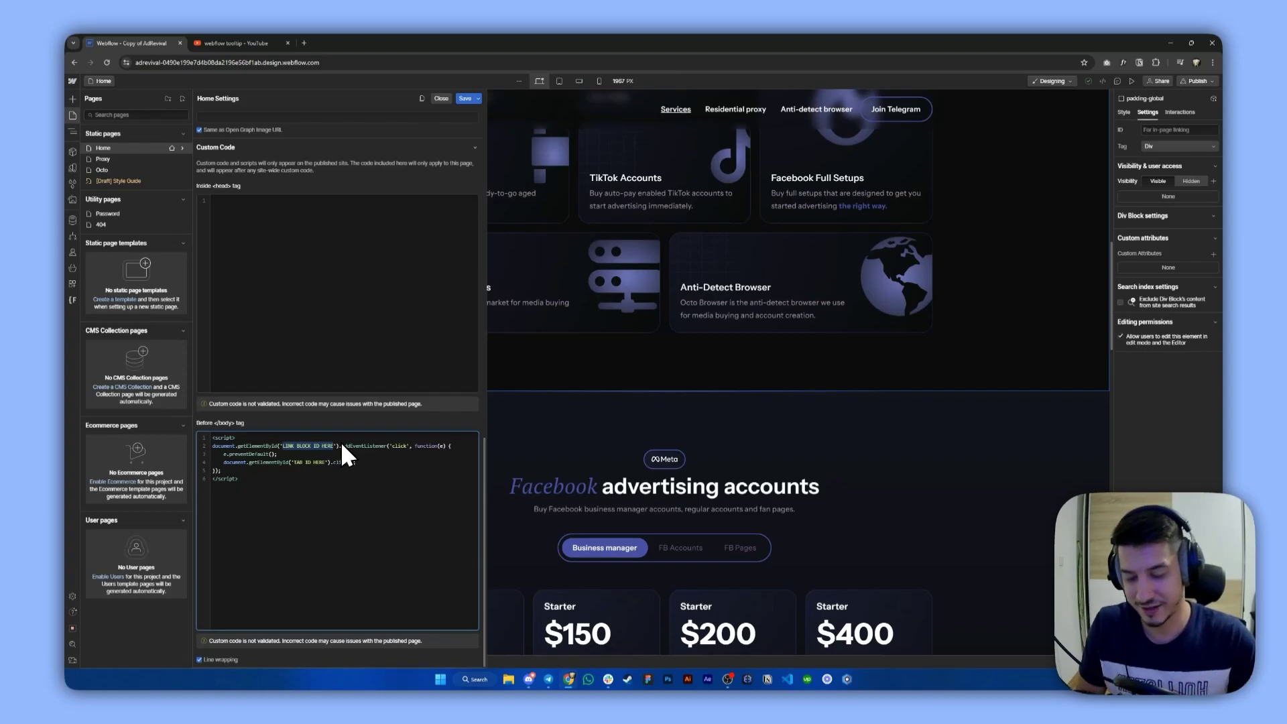
pyautogui.write('facebookOpen')
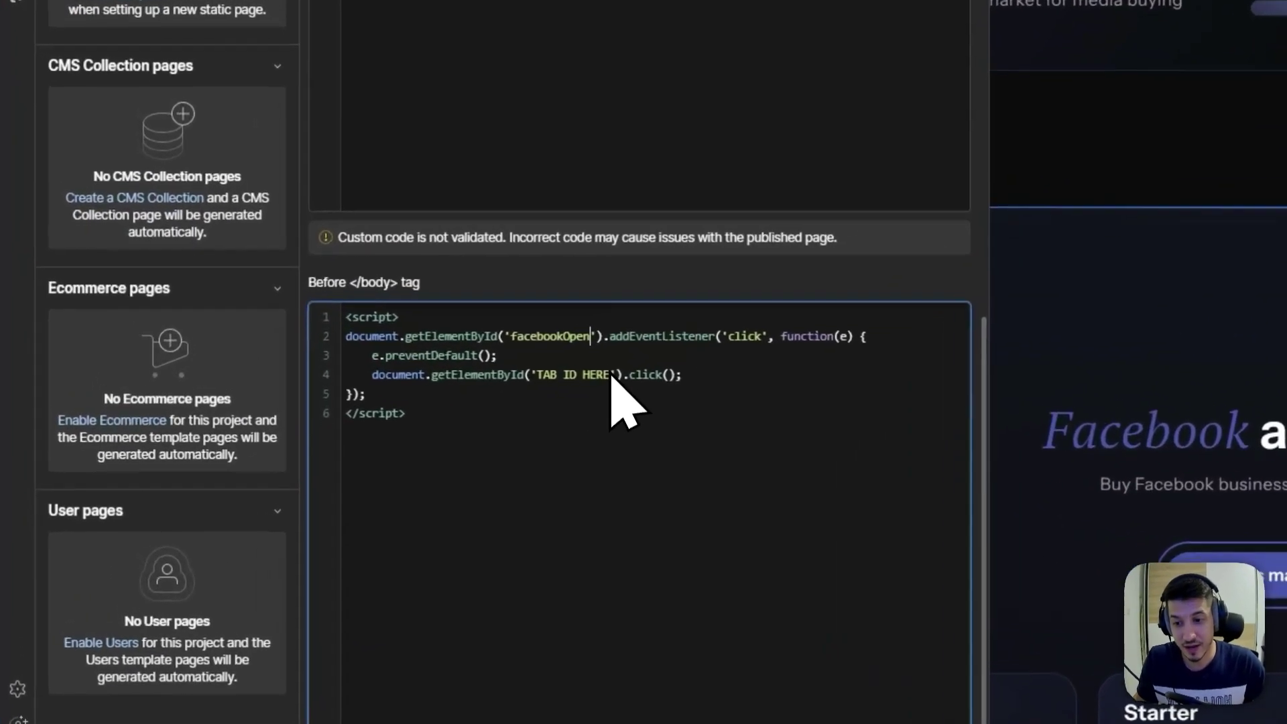
pyautogui.moveTo(326, 463); pyautogui.dragTo(295, 463)
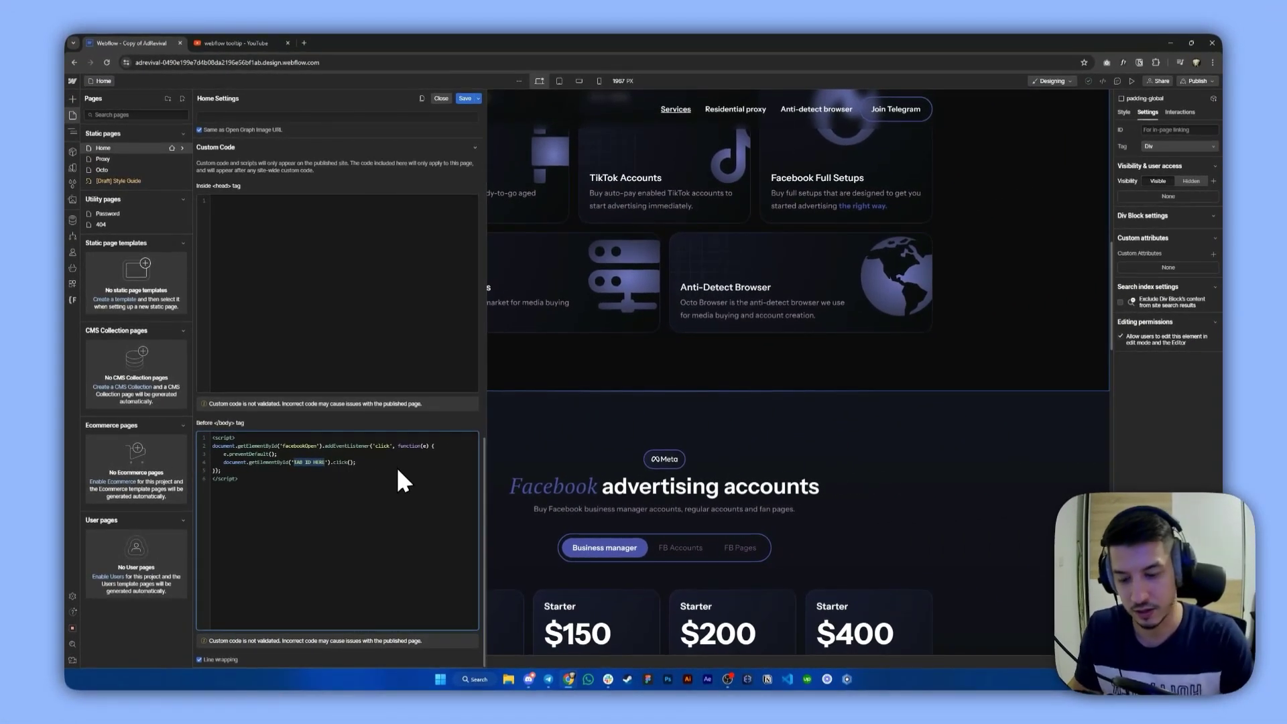
pyautogui.write('facebookTab')
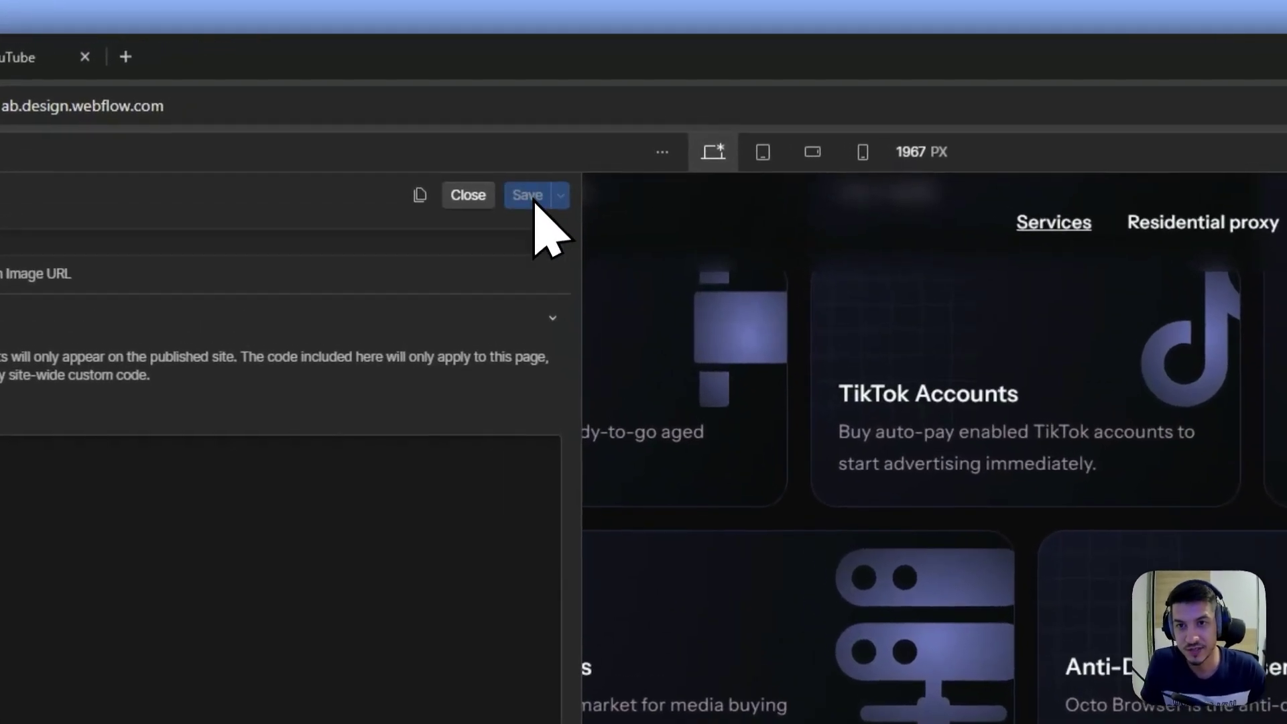
# - Save the page settings and link the Facebook Accounts card to the facebook page section
pyautogui.click(465, 98)
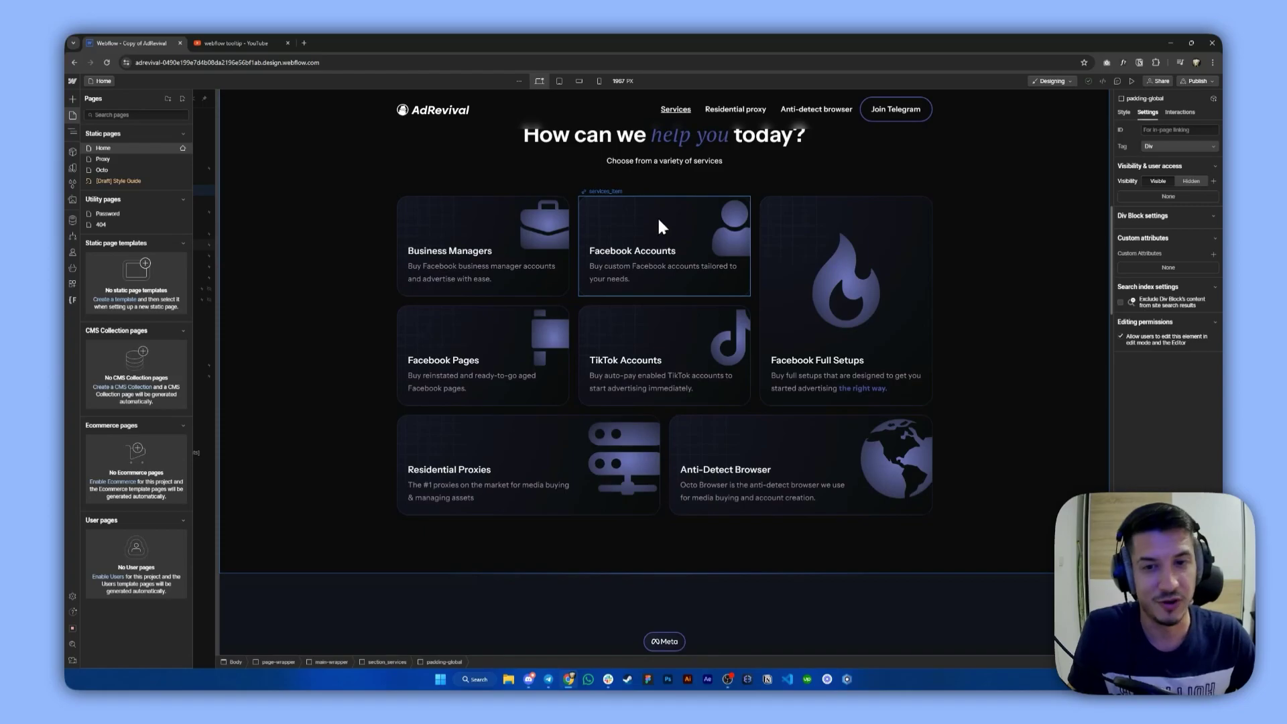
pyautogui.click(659, 220)
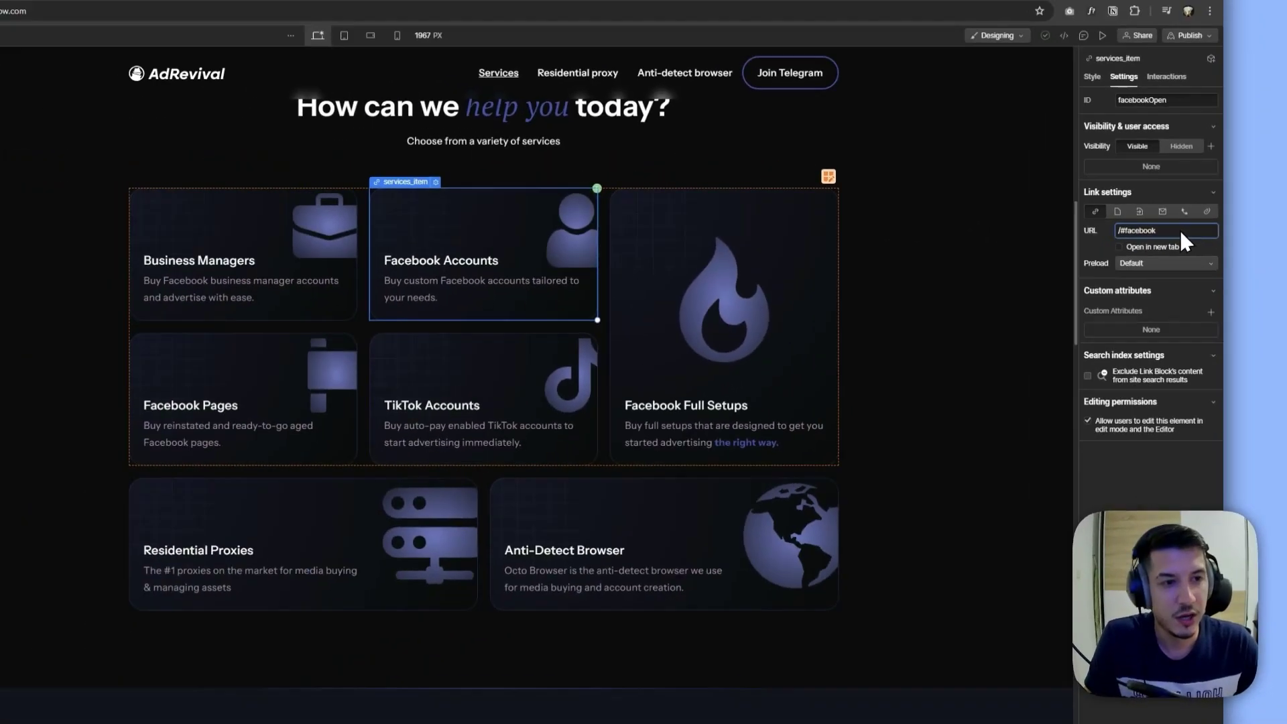
pyautogui.hotkey('ctrl', 'a')
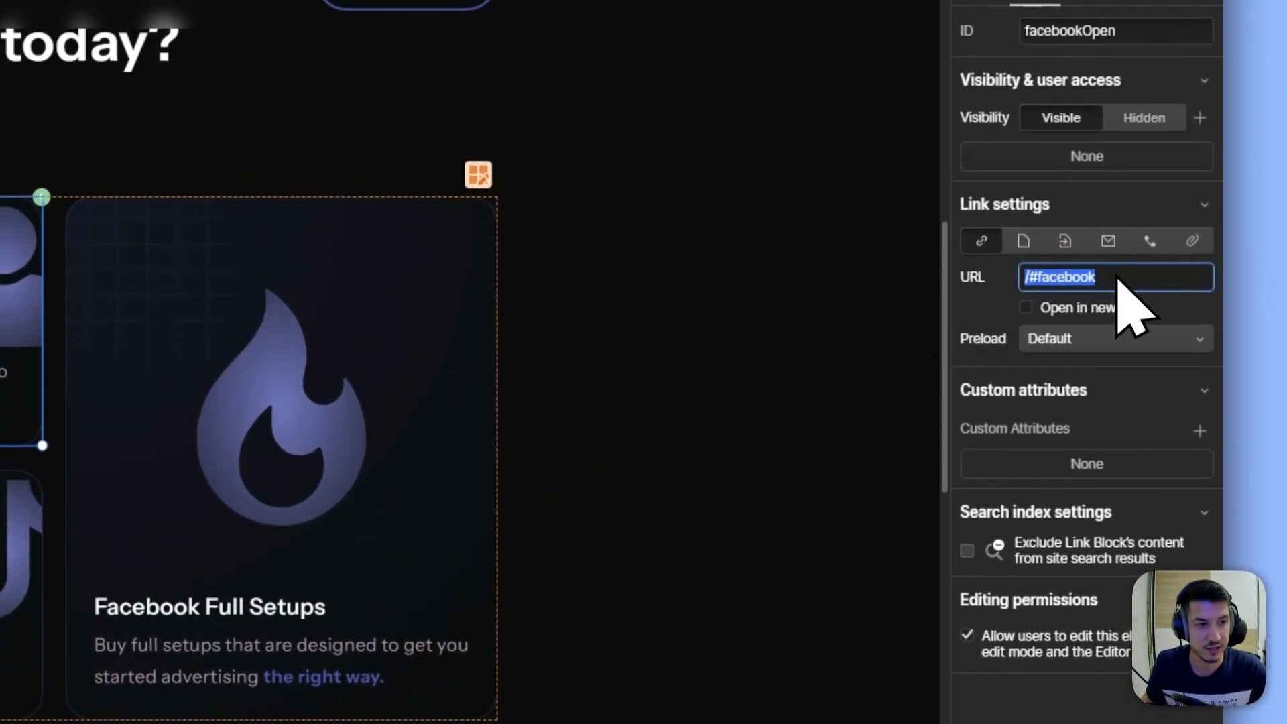
pyautogui.click(1105, 274)
pyautogui.click(1065, 241)
pyautogui.click(1086, 273)
pyautogui.click(1092, 339)
# - Bring up the publishing options and choose the target domains
pyautogui.click(715, 304)
pyautogui.click(1160, 79)
# - Publish to the selected domains and test the Facebook Accounts card on the live site
pyautogui.click(1100, 408)
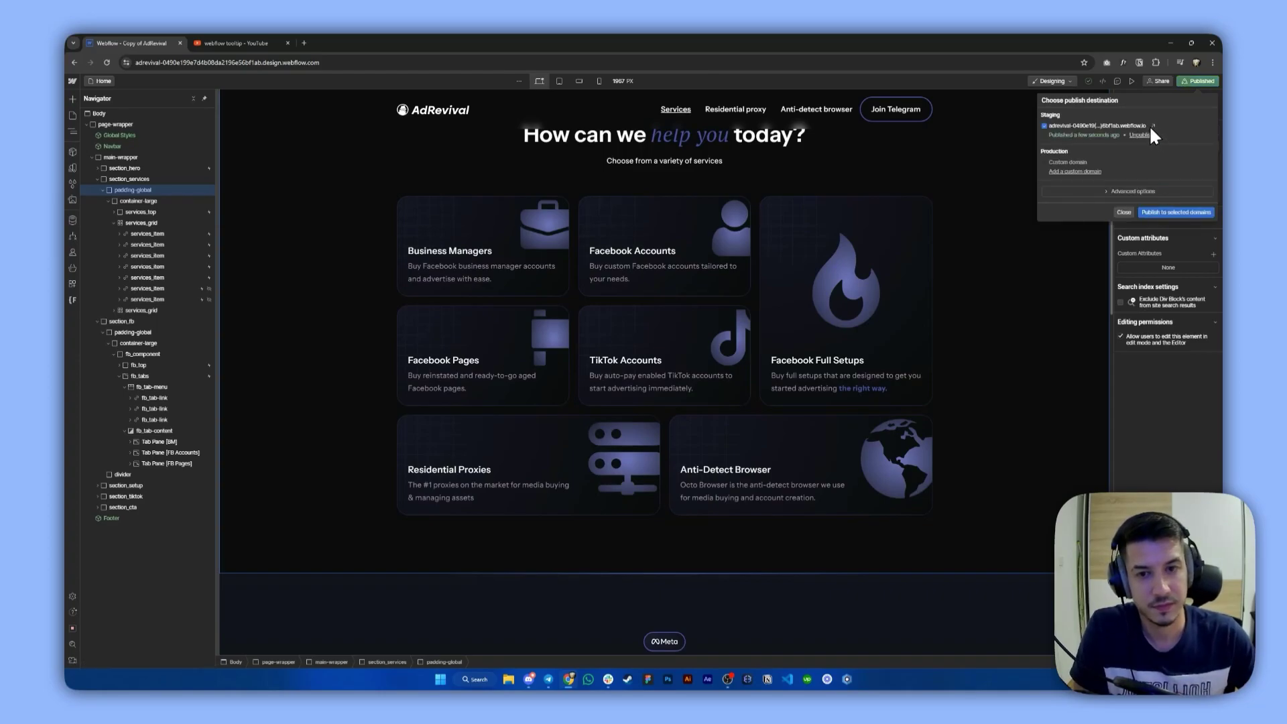
pyautogui.click(1153, 126)
pyautogui.scroll(-3, 453, 286)
pyautogui.scroll(-4, 452, 279)
pyautogui.scroll(-3, 452, 276)
pyautogui.scroll(2, 577, 292)
pyautogui.scroll(4, 563, 297)
pyautogui.scroll(-1, 564, 286)
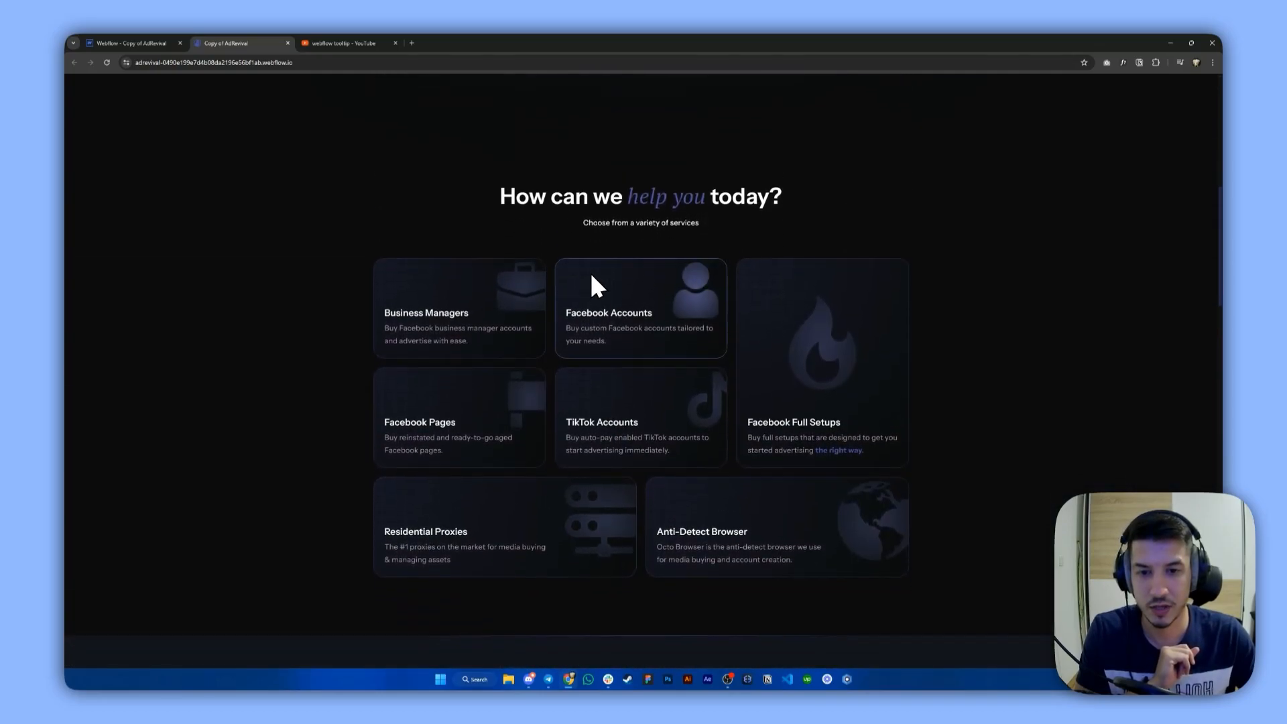
pyautogui.click(599, 283)
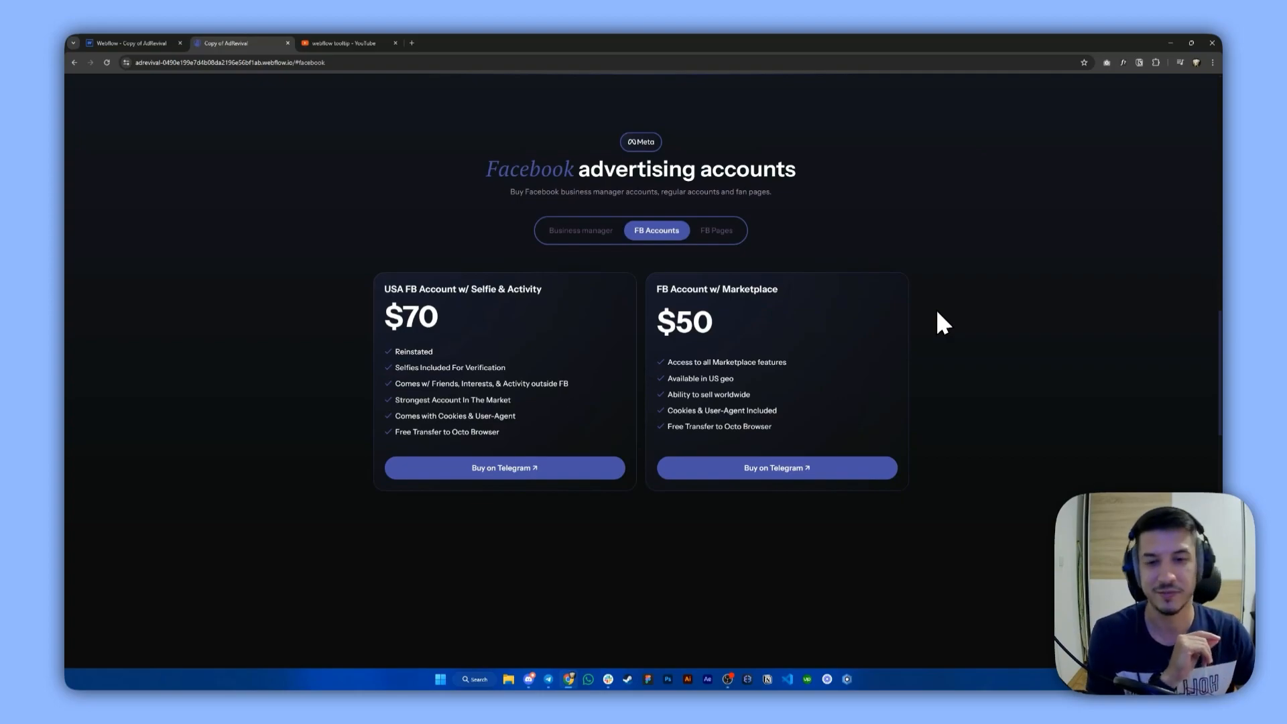